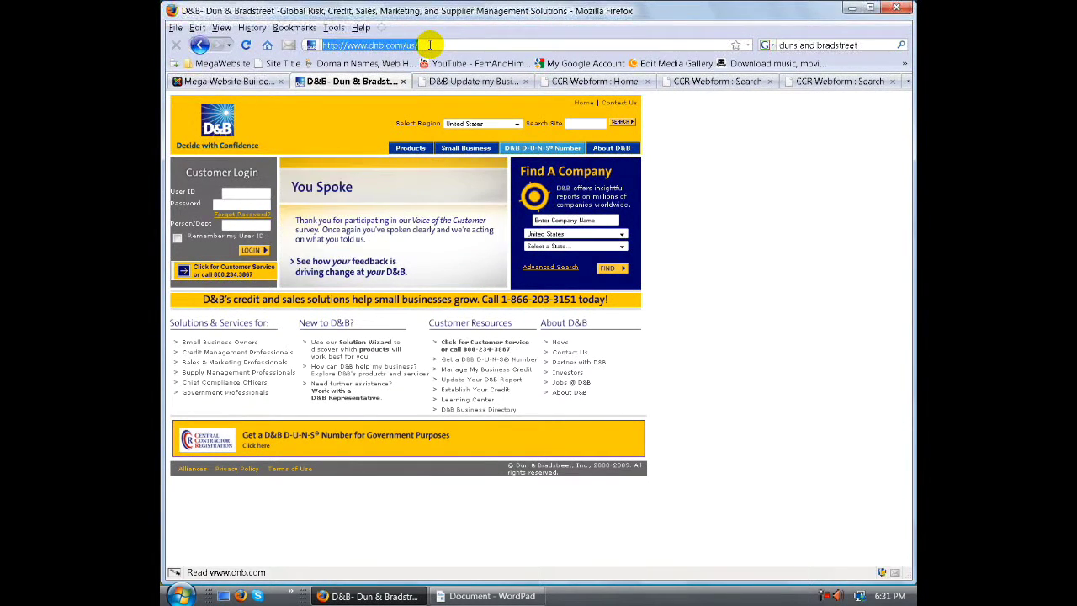
Step: Go to D&B's Getting a D-U-N-S Number page and open the request for government contractors
left_click(689, 196)
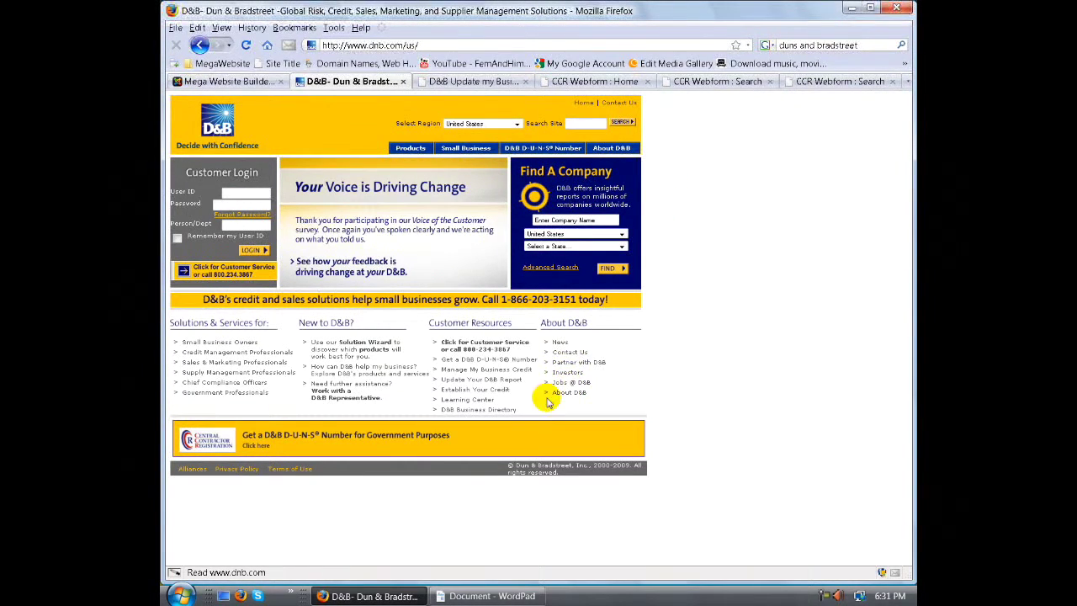
left_click(533, 151)
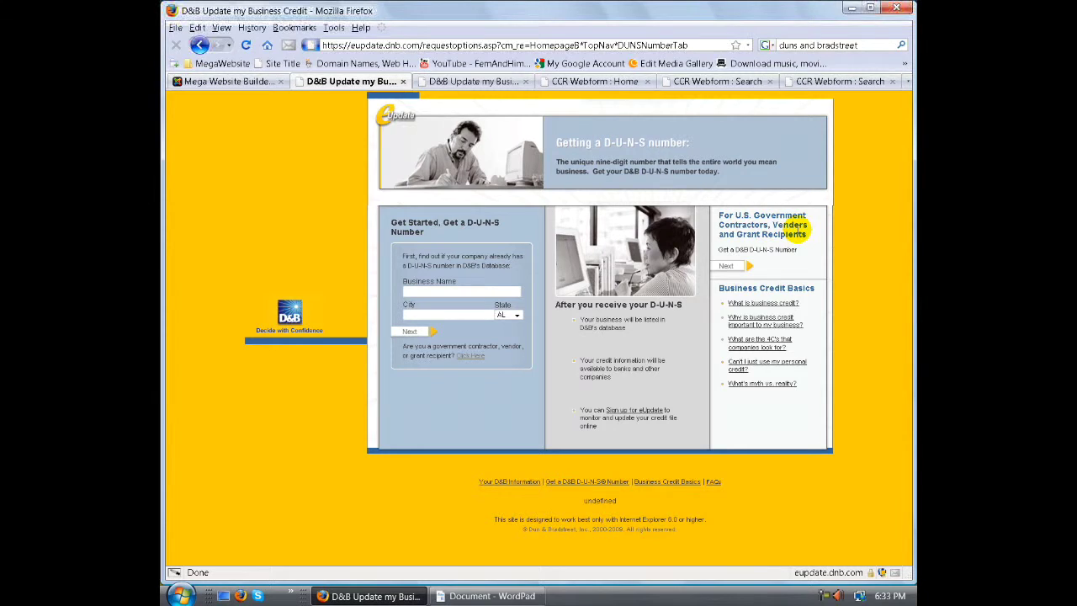
left_click(727, 266)
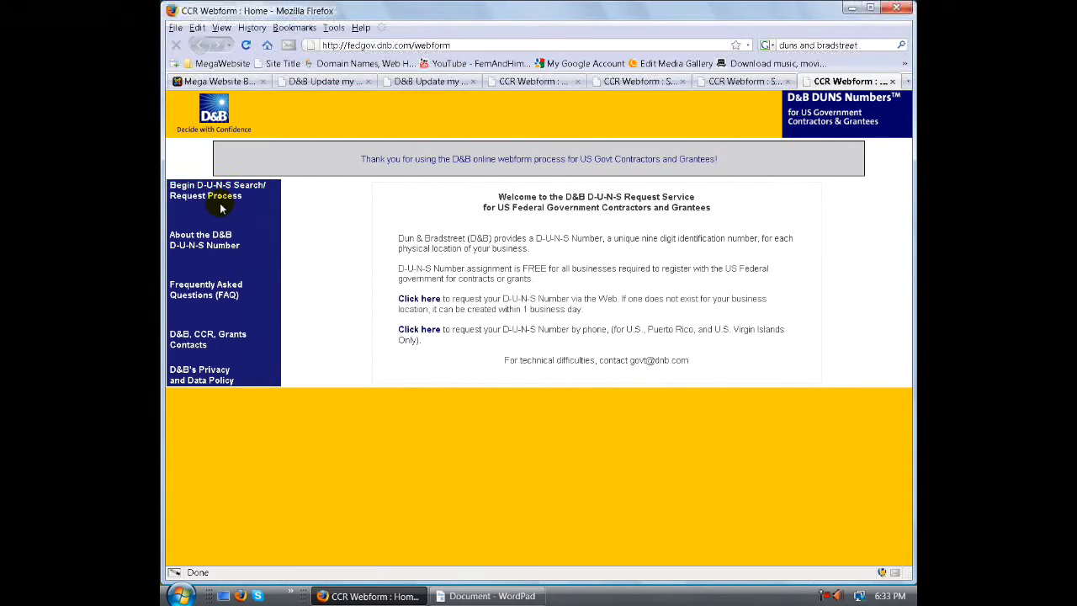
Step: Look over the CCR Webform sidebar links, then start the web request for a D-U-N-S Number
left_click(232, 255)
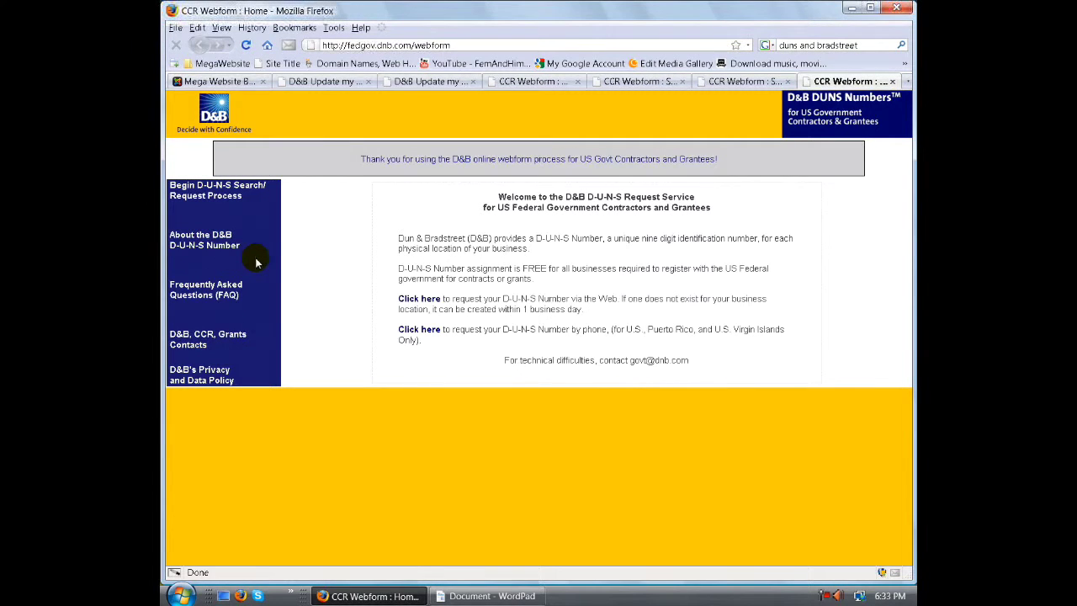
left_click(251, 252)
left_click(221, 301)
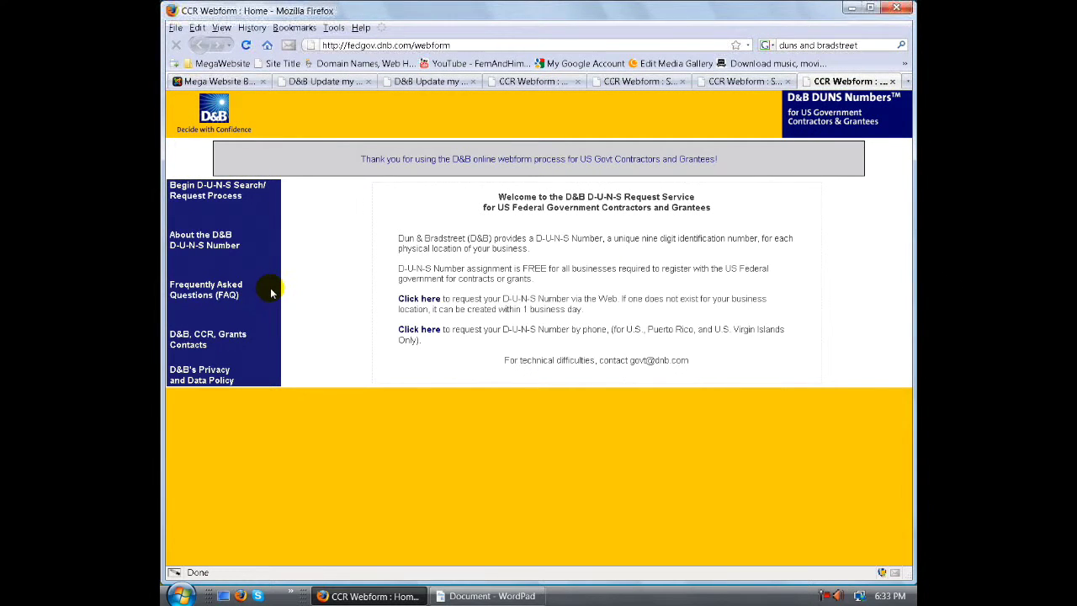
left_click(226, 296)
left_click(207, 341)
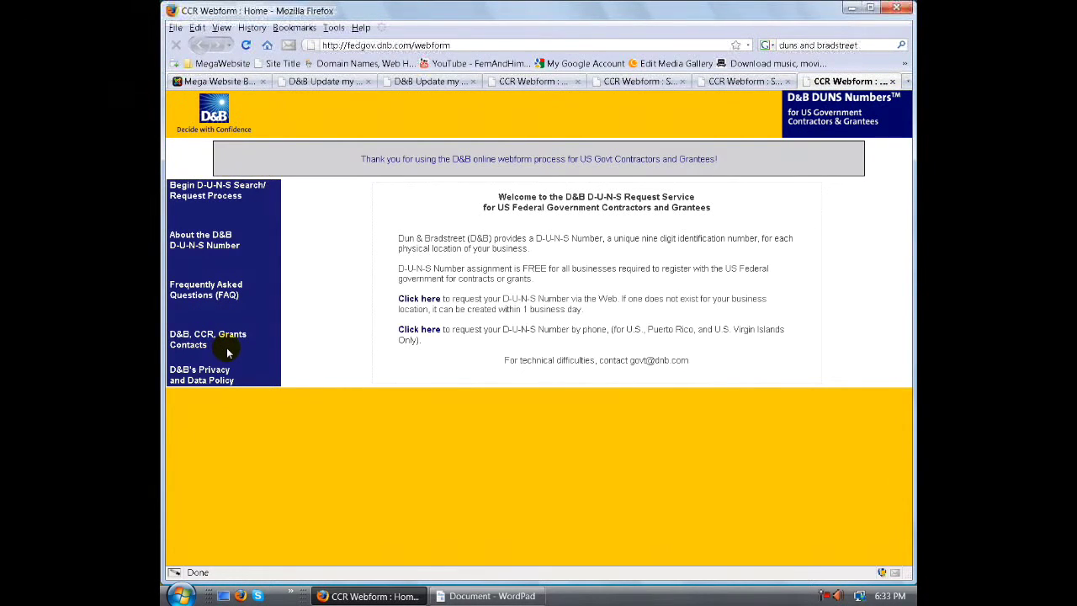
left_click(202, 351)
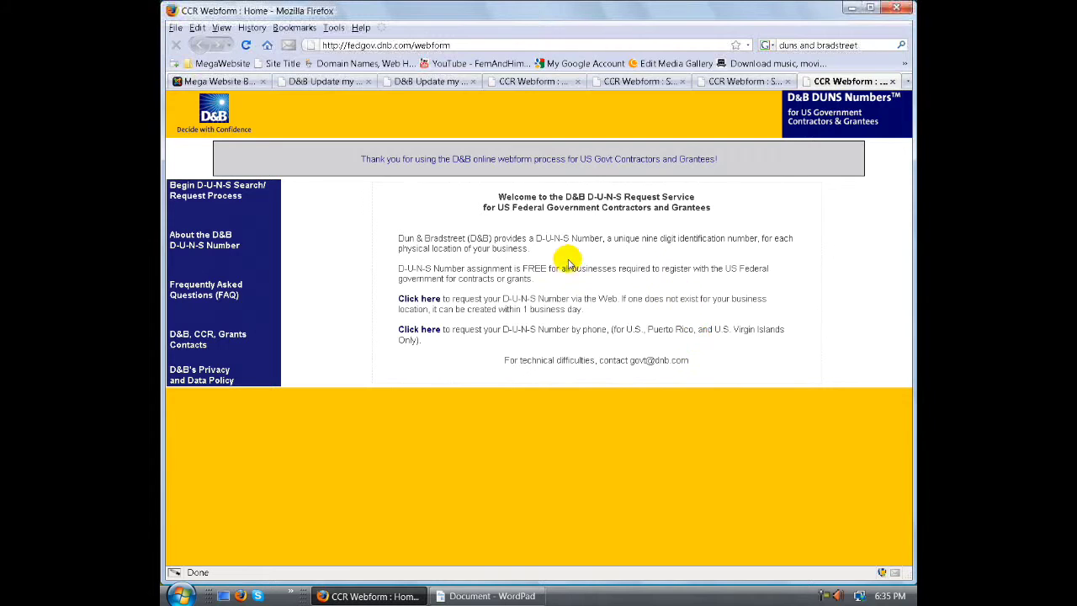
left_click(425, 305)
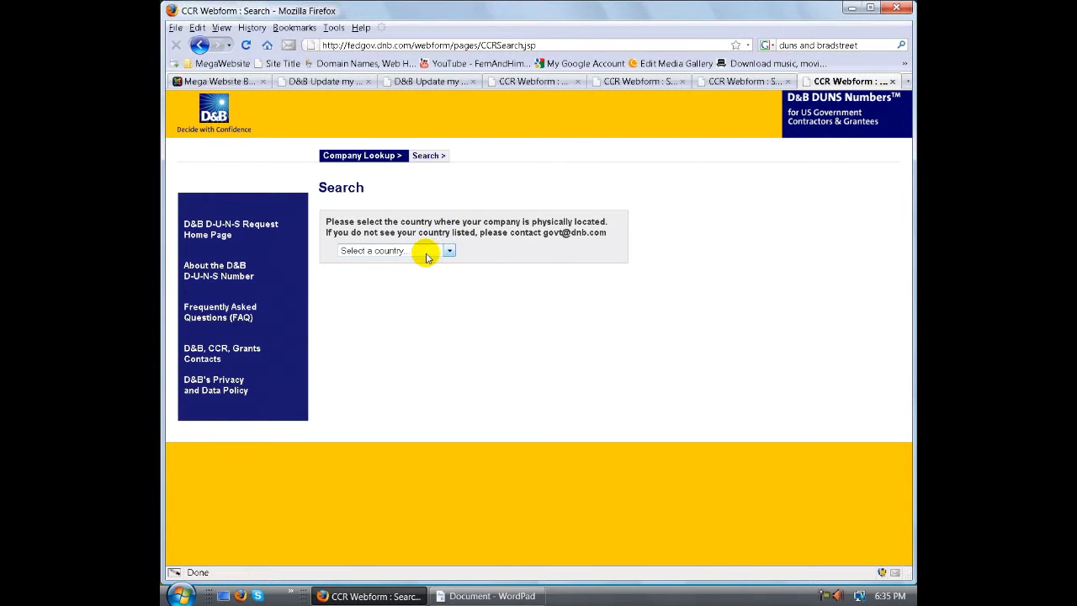
Step: Choose UNITED STATES OF AMERICA as the company's country
left_click(428, 253)
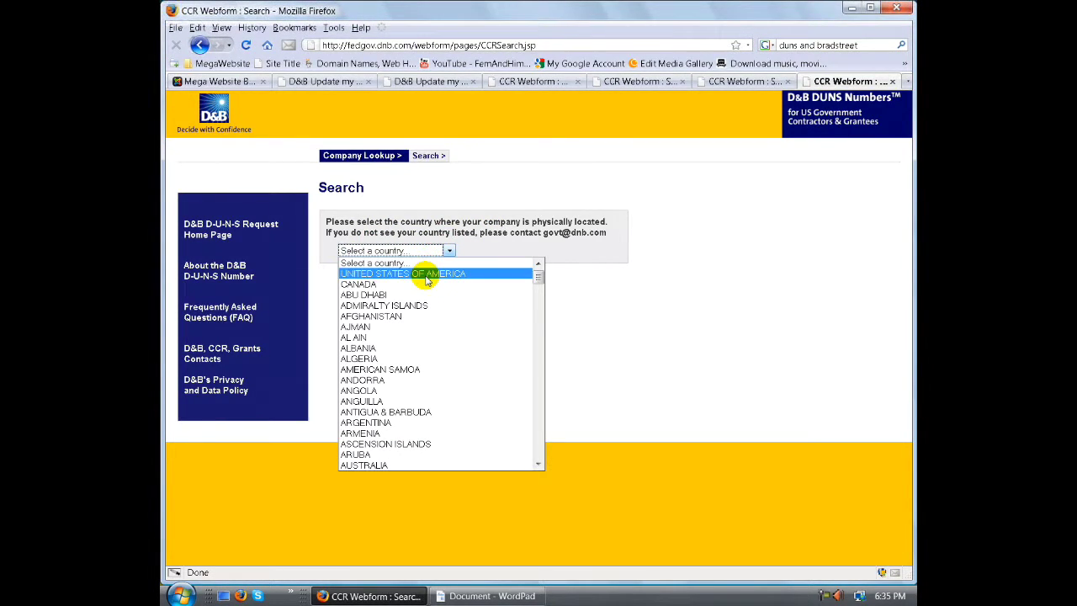
left_click(426, 276)
scroll(413, 283, "down", 1)
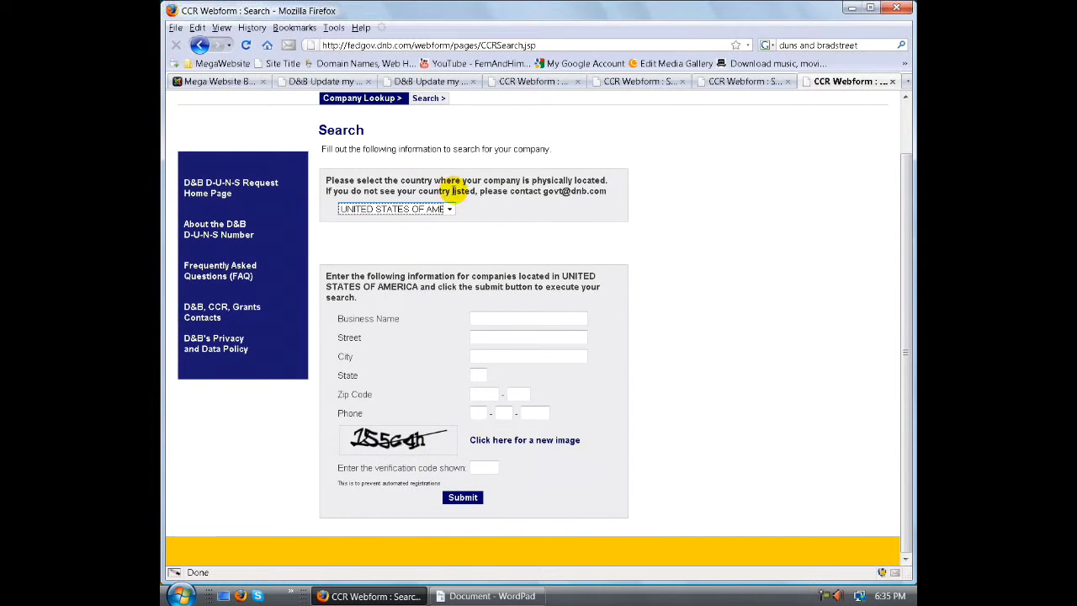
Step: Return to the earlier rejected search attempt and resubmit it for a fresh verification code
left_click(652, 84)
scroll(599, 336, "down", 1)
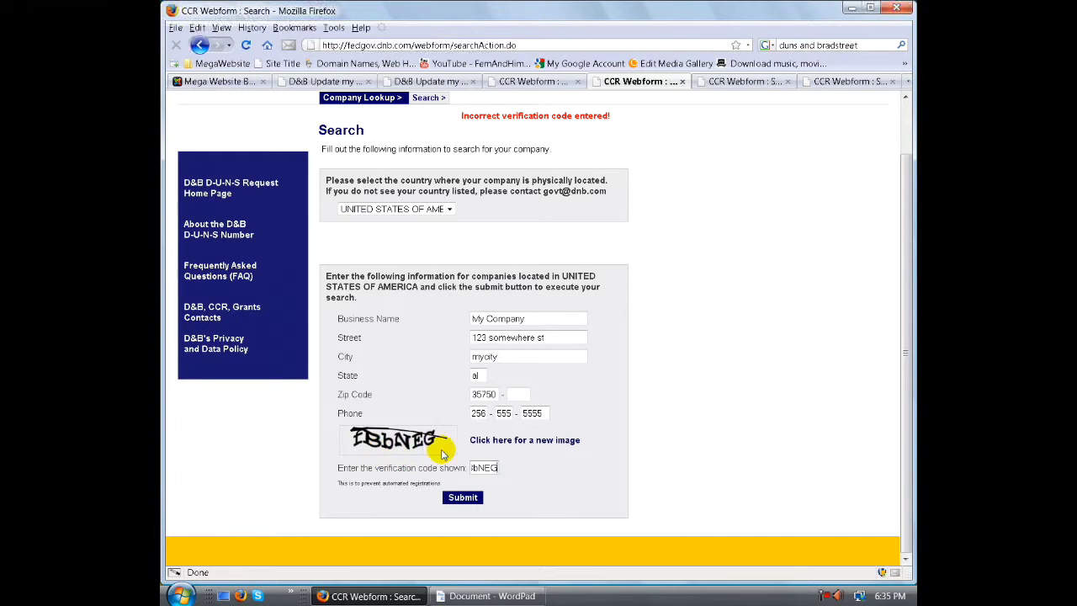
left_click(463, 497)
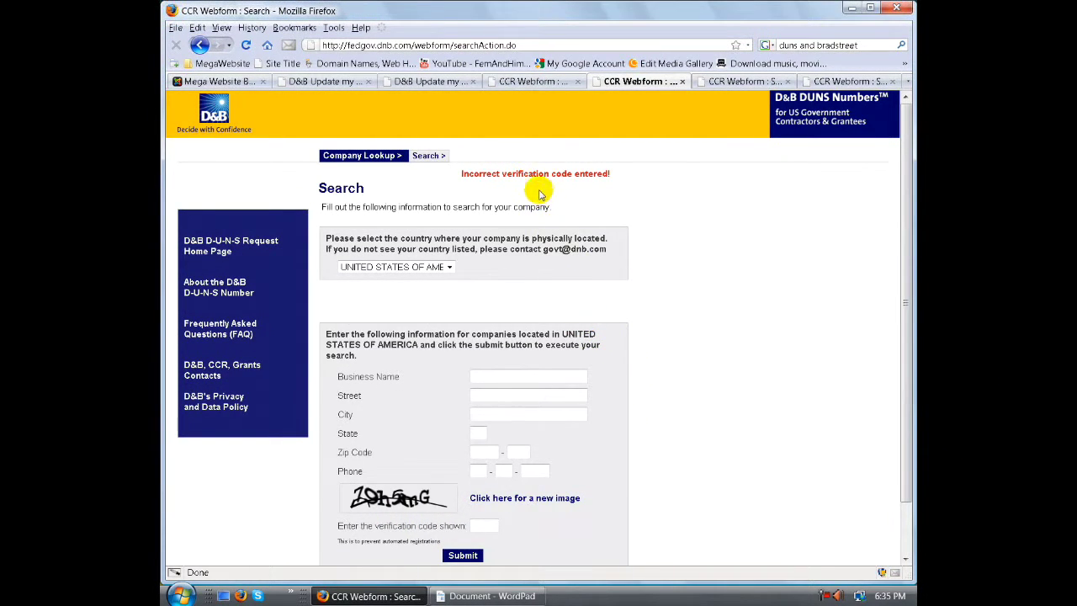
Step: Fill Business Name 'My Company', street, city, state al and zip 35750 from saved entries
scroll(545, 193, "down", 2)
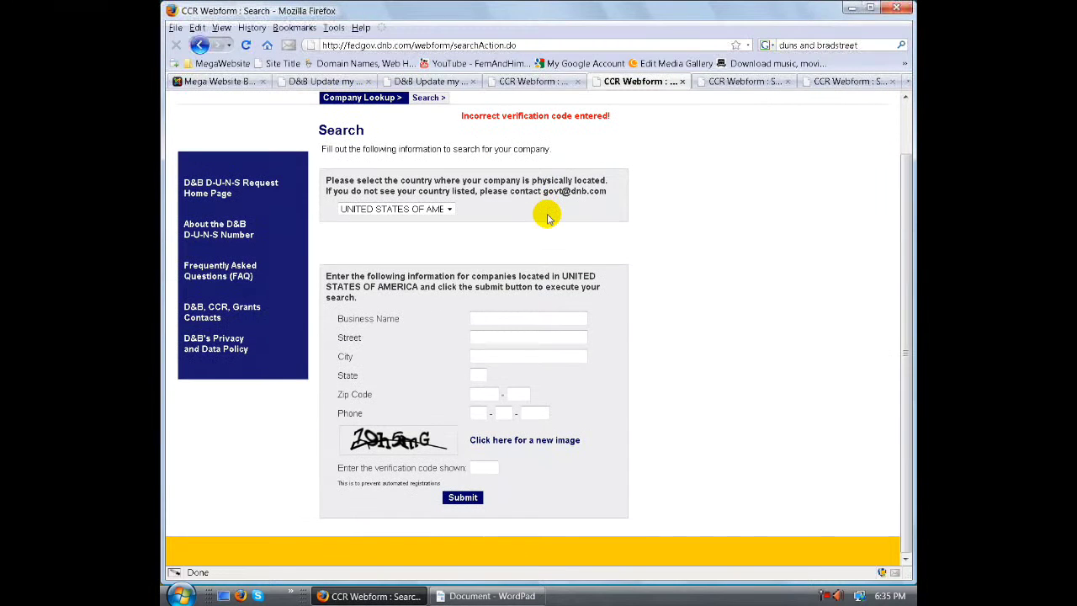
left_click(502, 317)
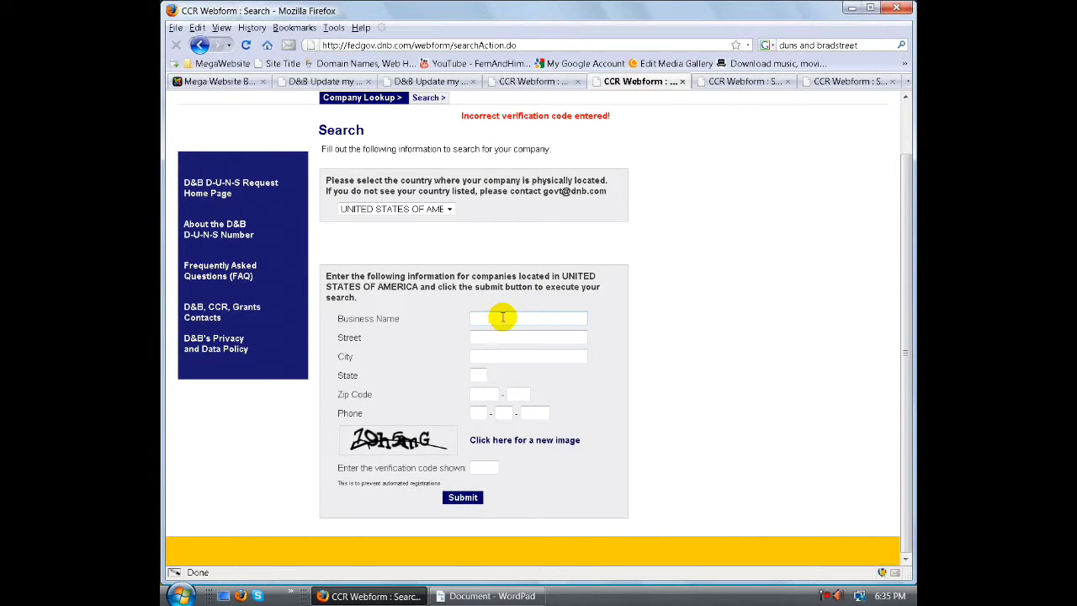
left_click(502, 318)
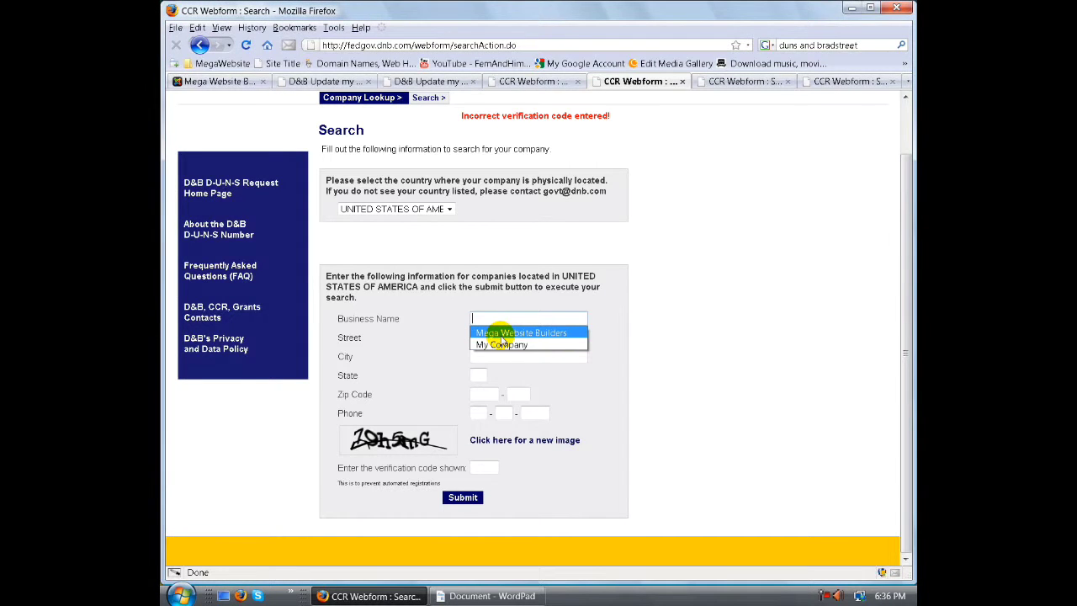
left_click(500, 345)
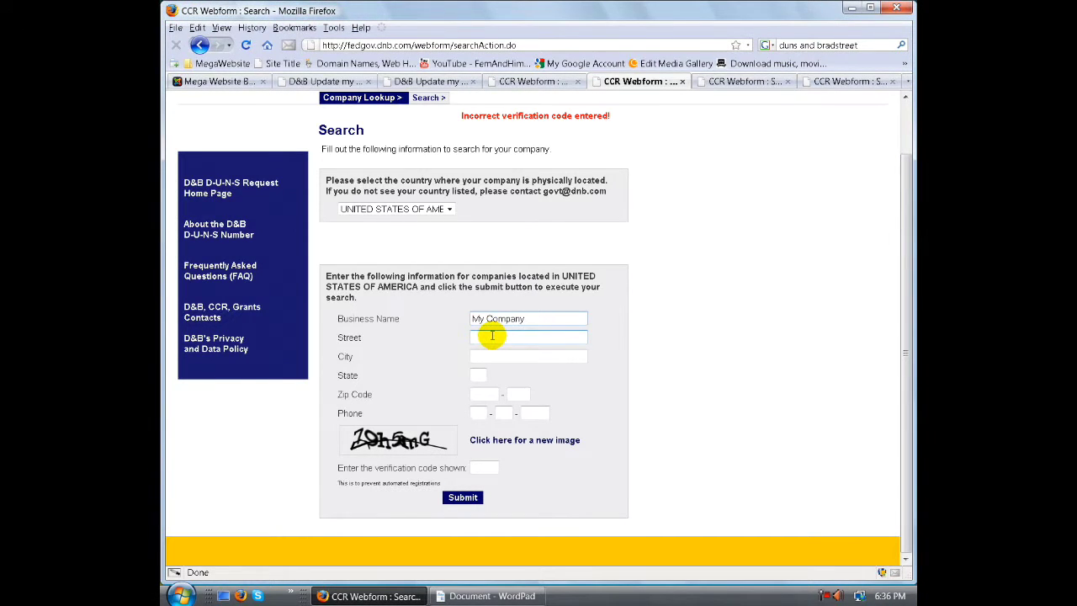
left_click(491, 336)
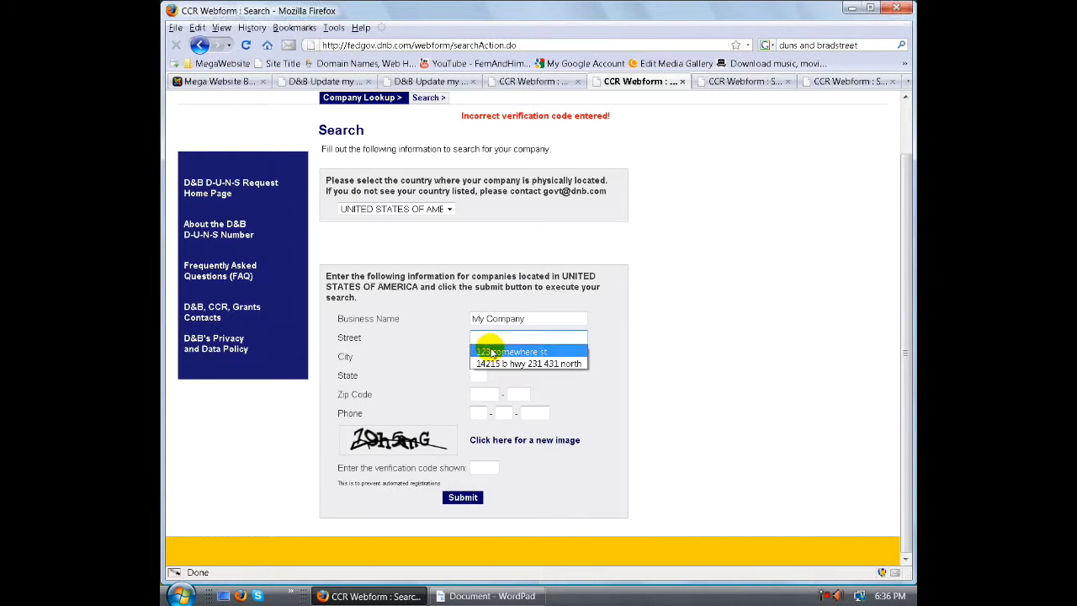
left_click(490, 354)
left_click(486, 357)
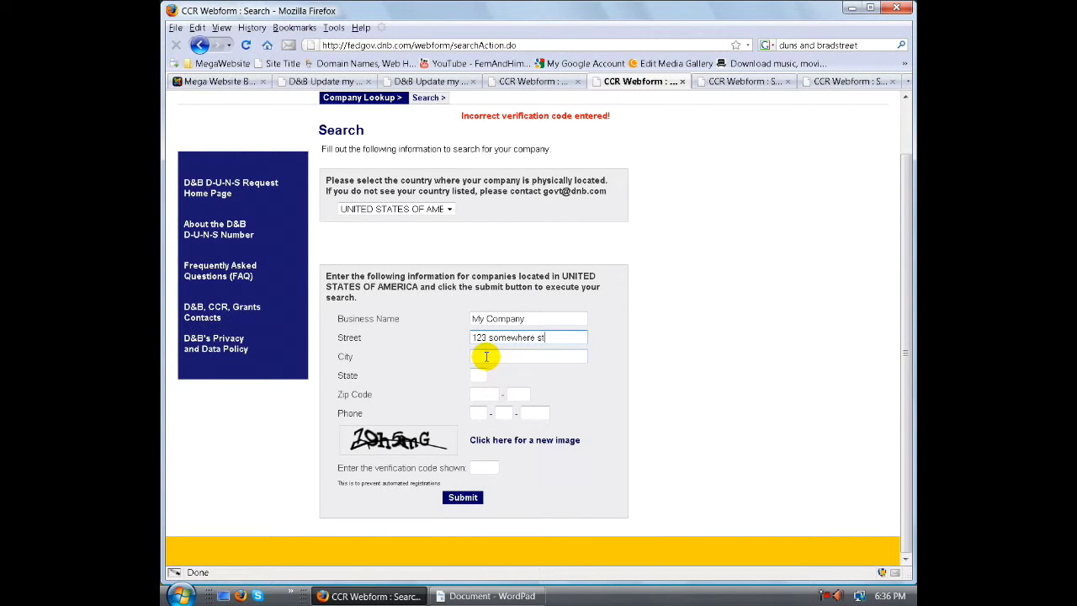
left_click(477, 372)
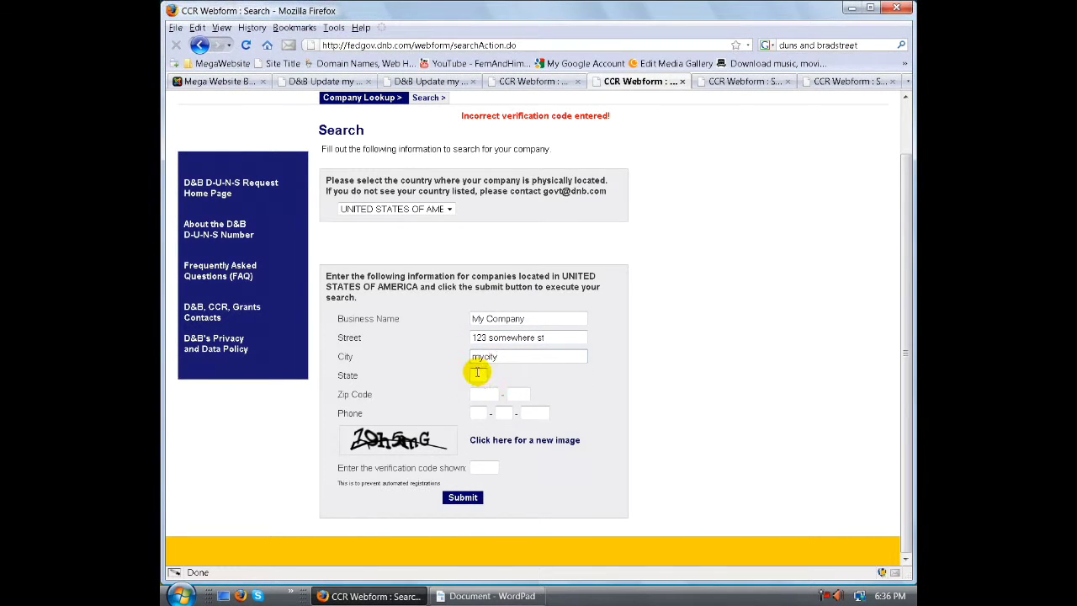
left_click(477, 375)
left_click(477, 388)
left_click(476, 394)
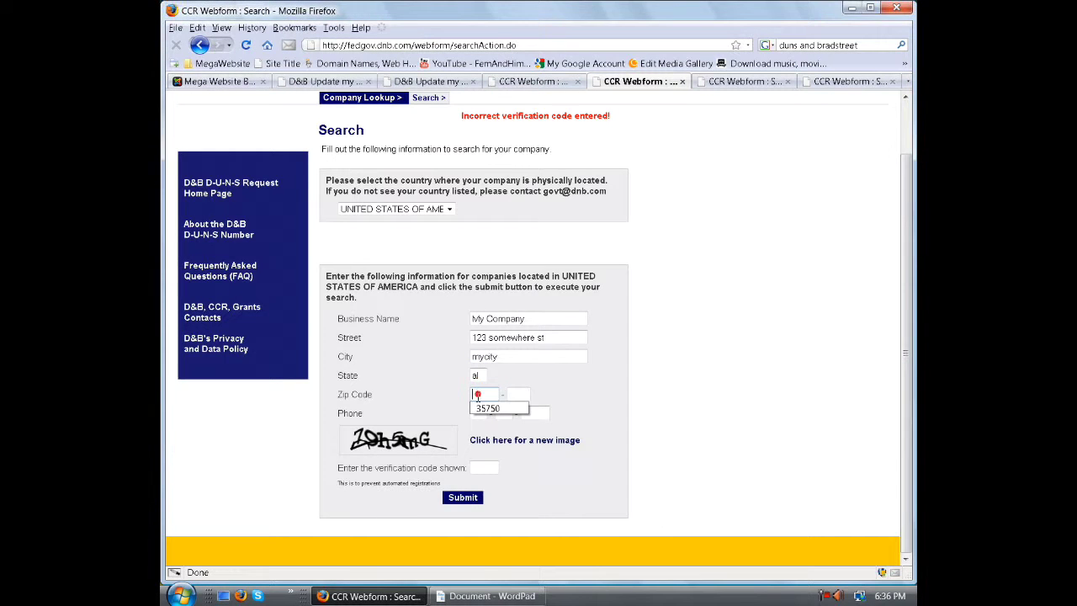
left_click(478, 408)
Step: Fill the phone number from saved entries, enter the verification code, and submit the search
left_click(476, 413)
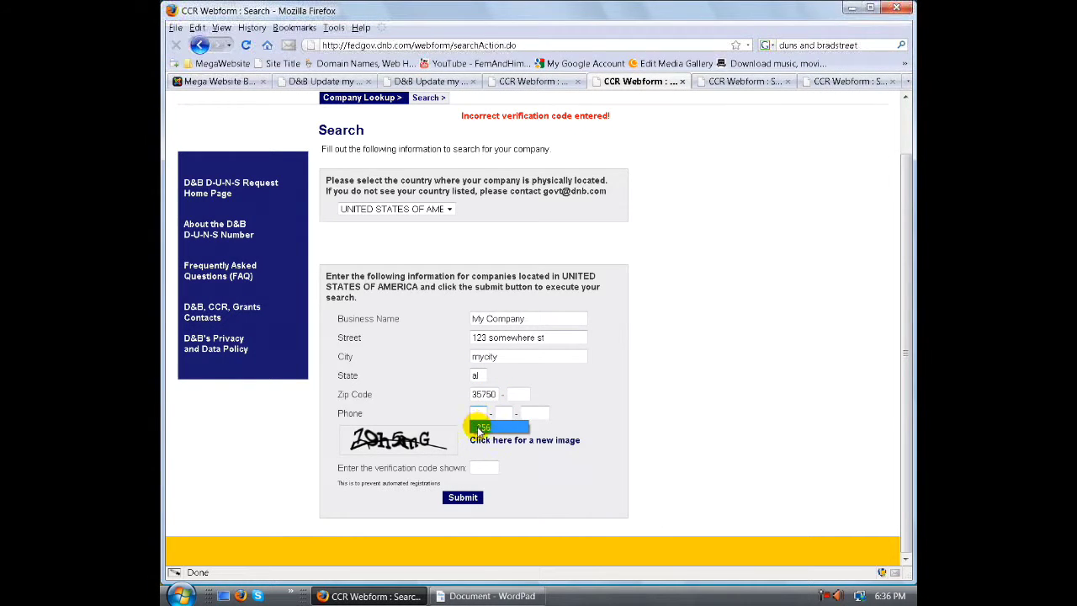
left_click(481, 428)
left_click(510, 413)
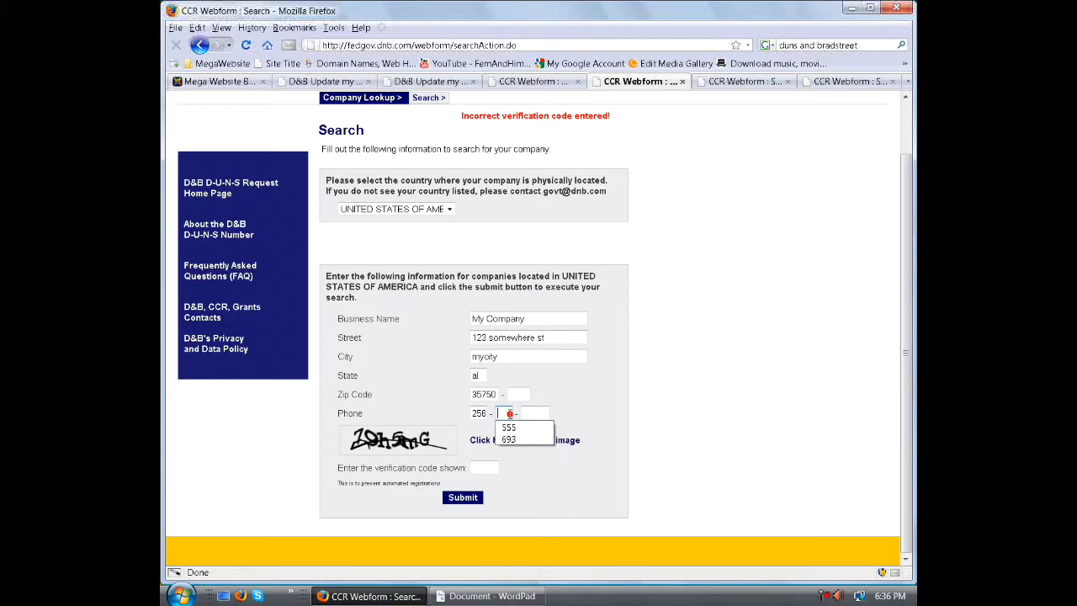
left_click(503, 423)
left_click(527, 411)
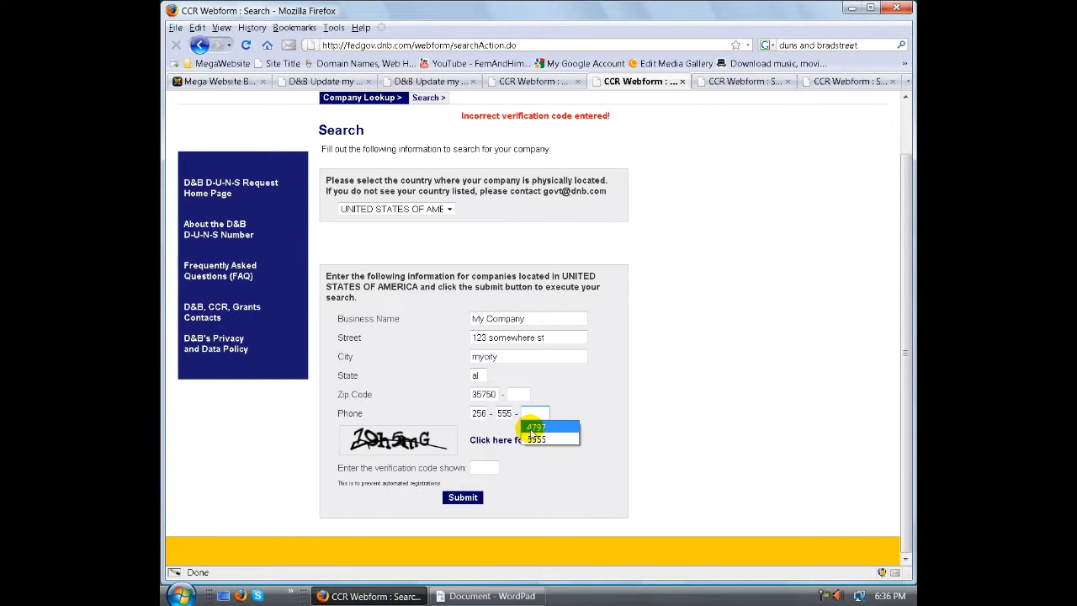
left_click(536, 439)
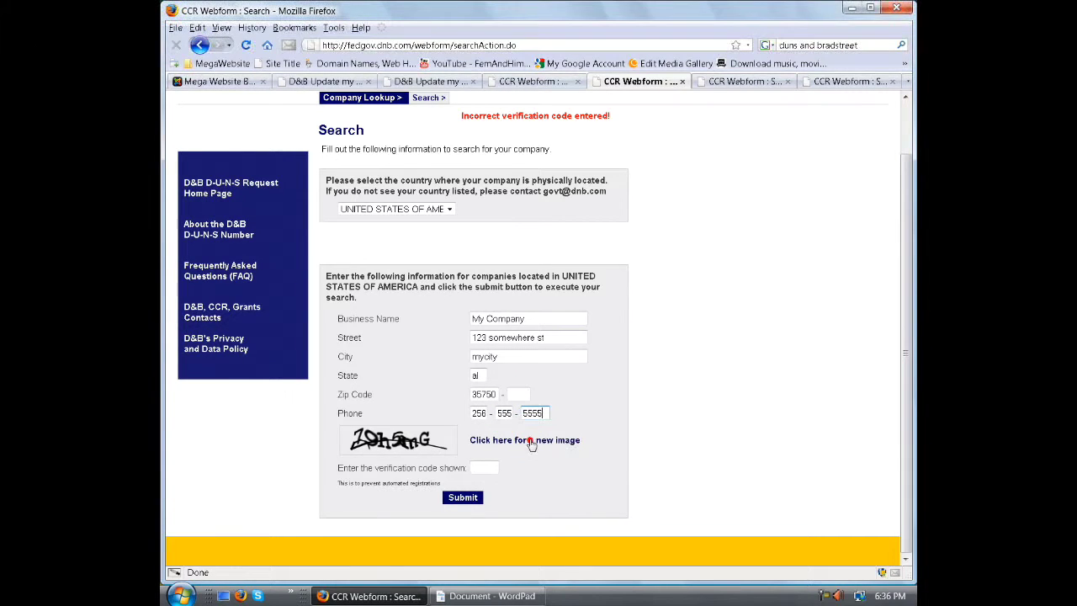
left_click(480, 468)
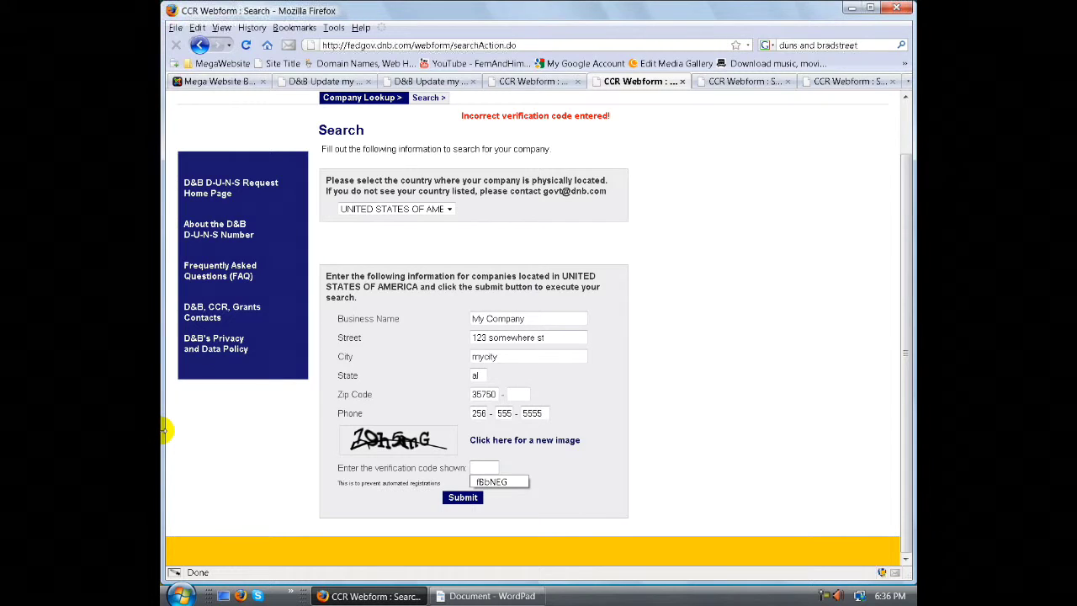
type("7")
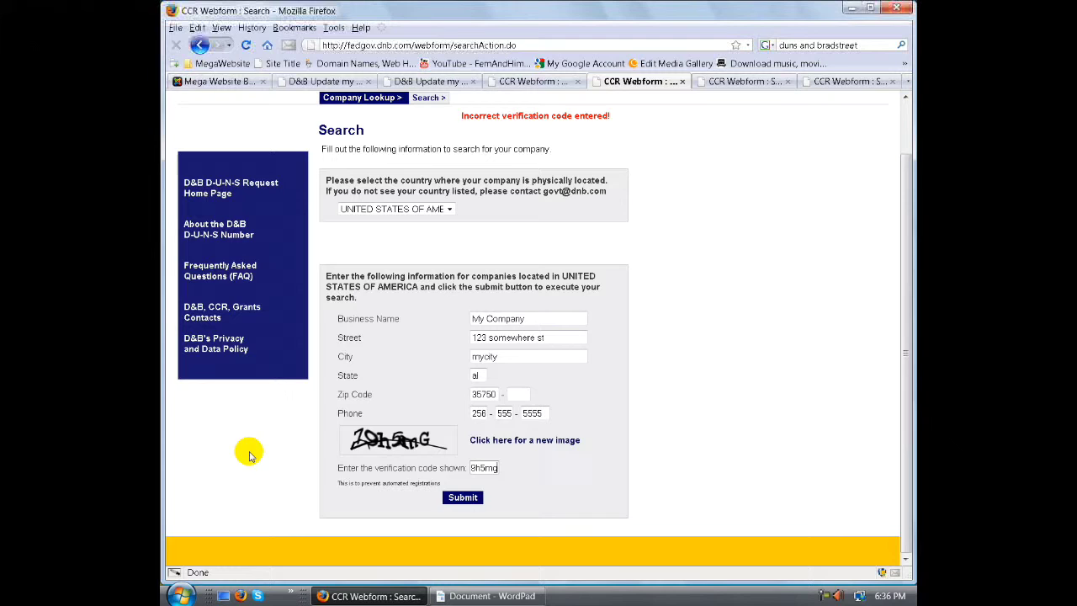
left_click(462, 497)
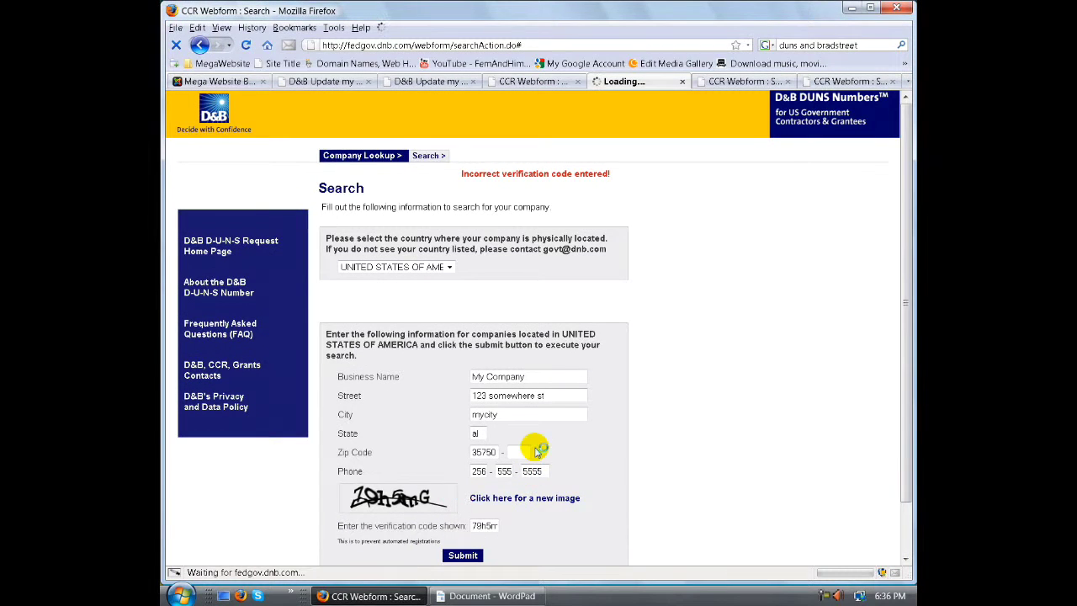